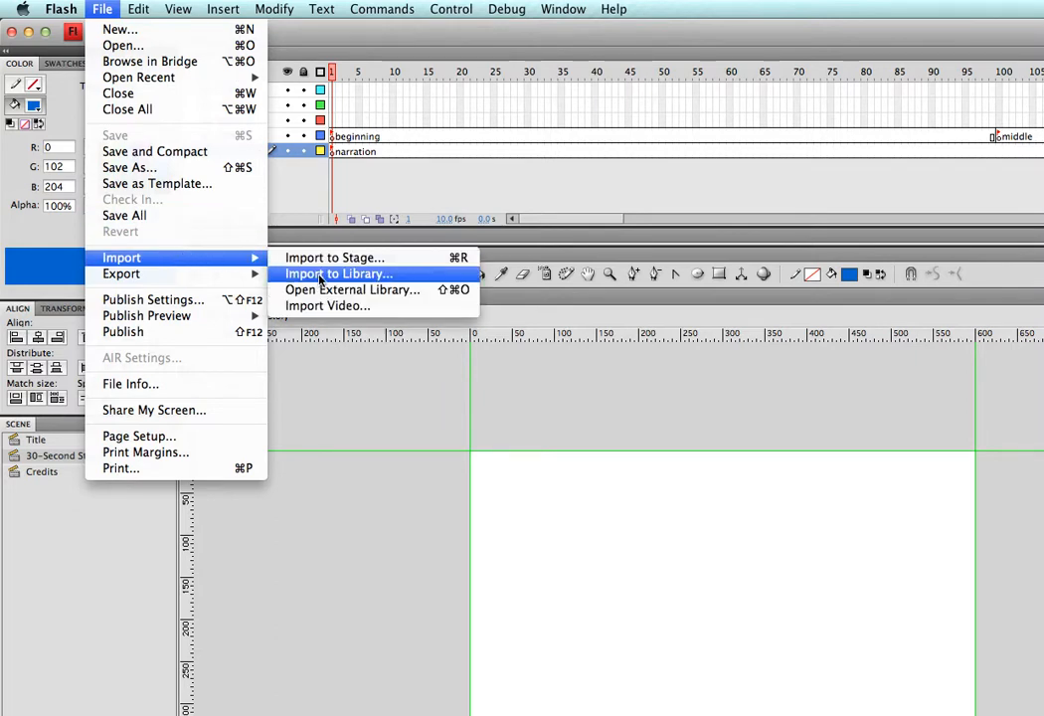
{"action": "left_click", "coordinate": [398, 275]}
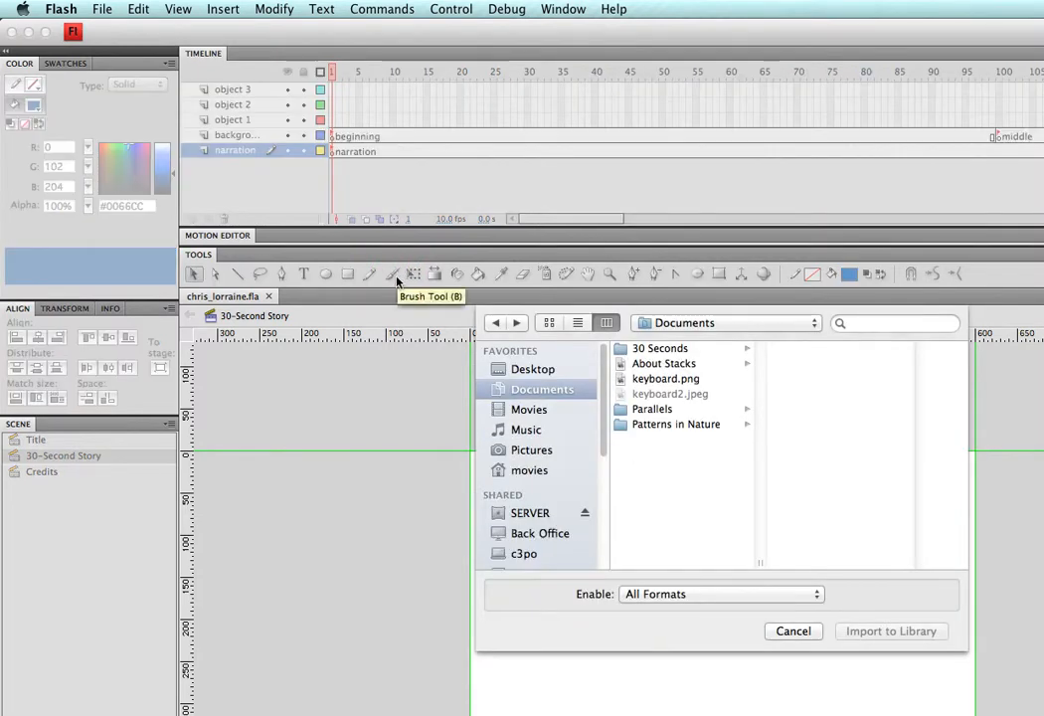
{"action": "left_click", "coordinate": [511, 370]}
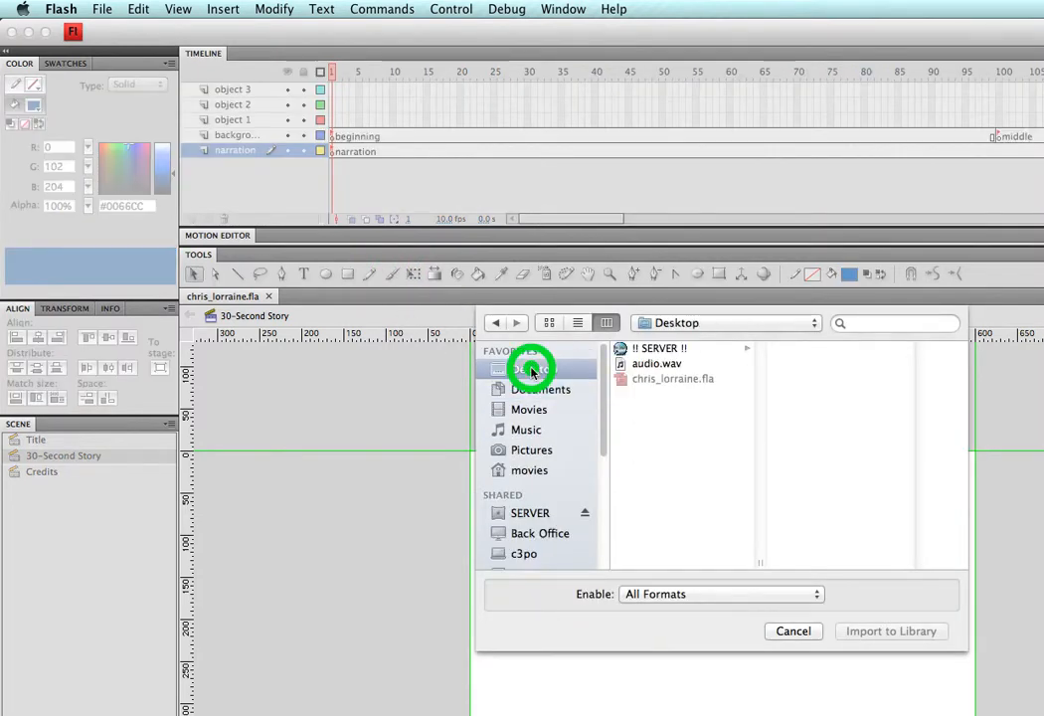
{"action": "left_click", "coordinate": [648, 364]}
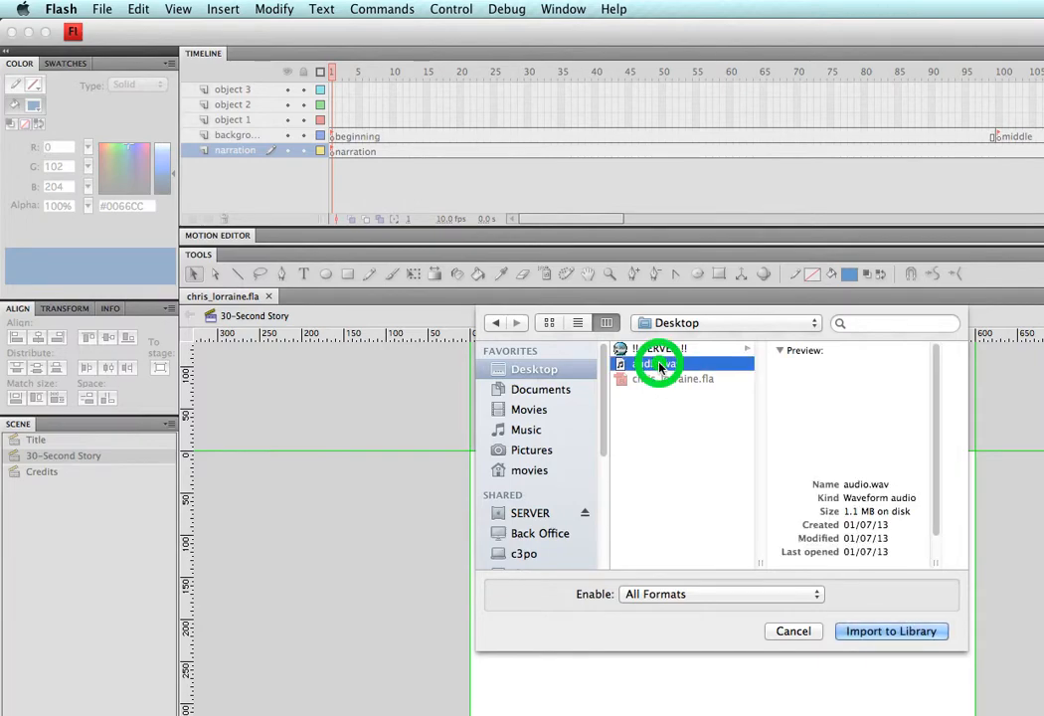
{"action": "left_click", "coordinate": [879, 630]}
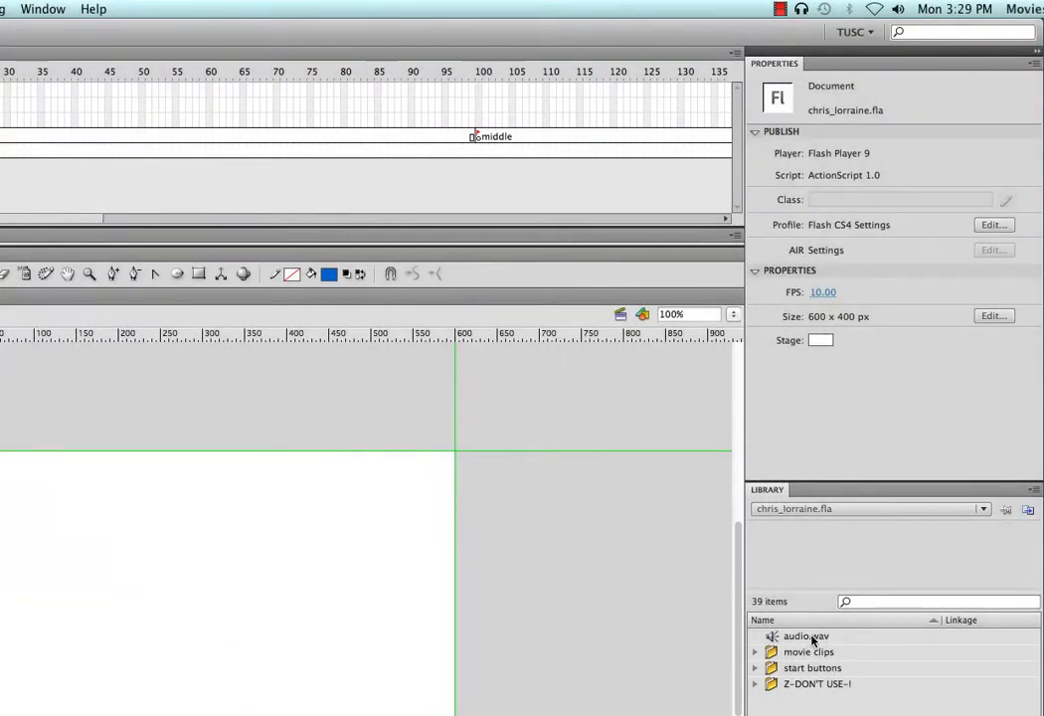
Select audio.wav in the Library to show its waveform, then play and stop the preview
{"action": "left_click", "coordinate": [809, 635]}
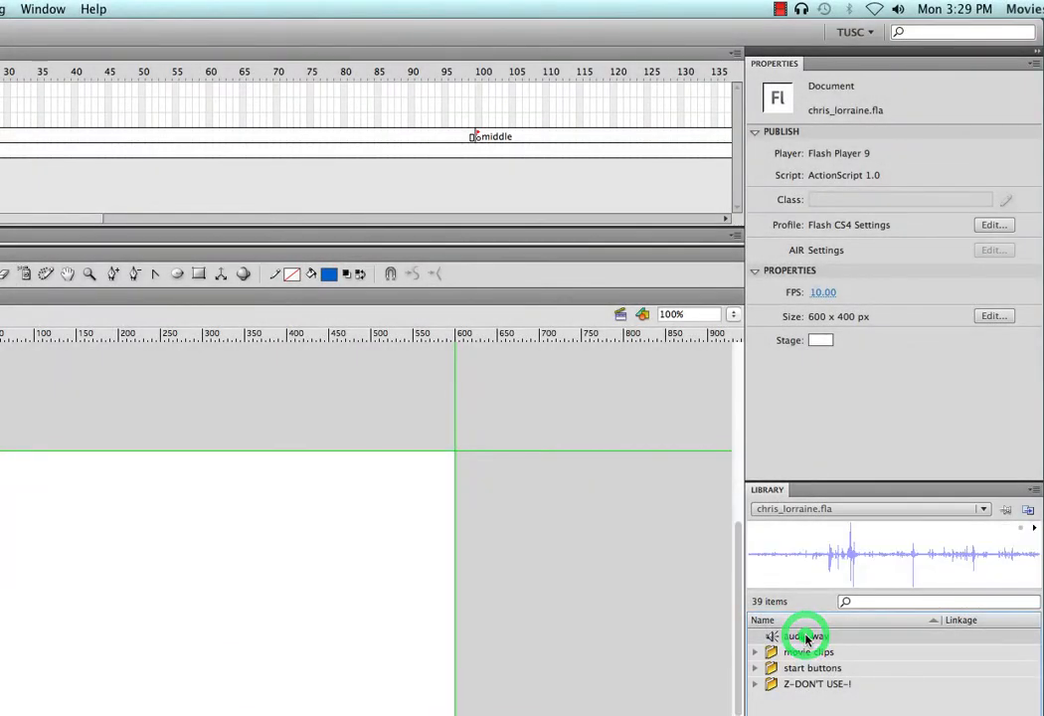
{"action": "left_click", "coordinate": [1034, 529]}
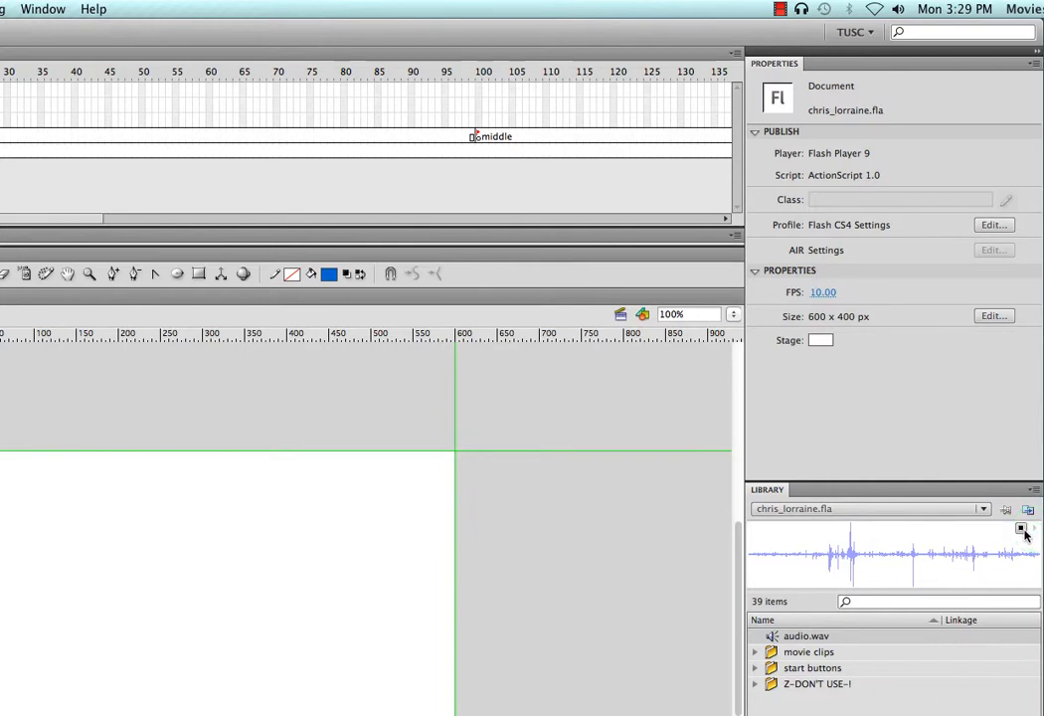
{"action": "left_click", "coordinate": [1022, 529]}
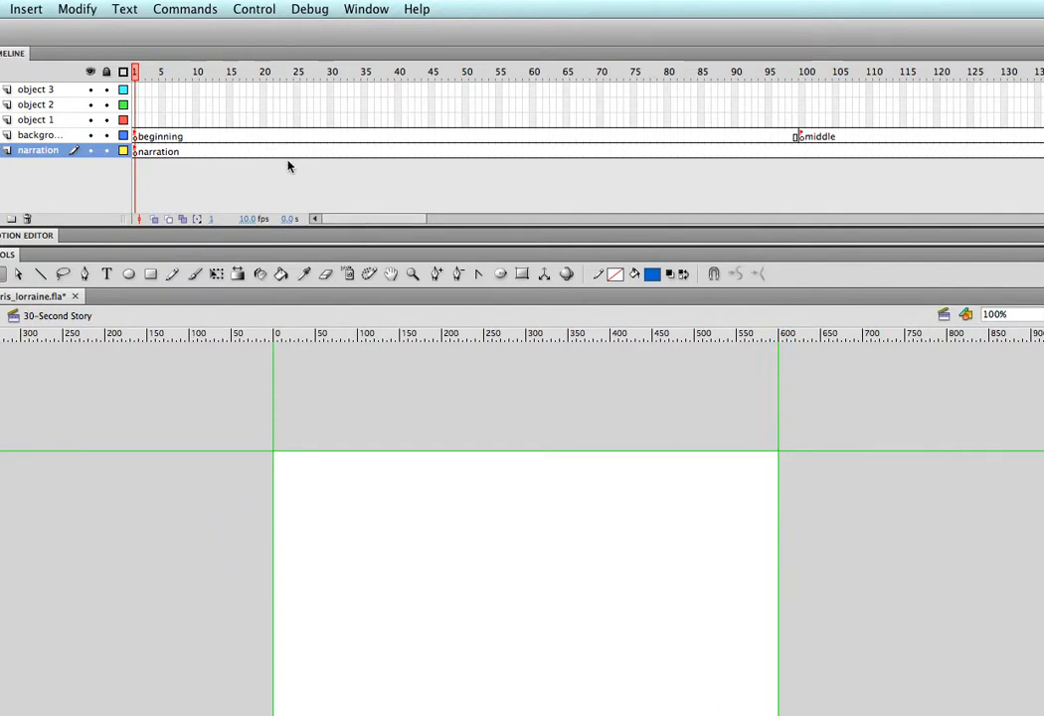
{"action": "double_click", "coordinate": [171, 153]}
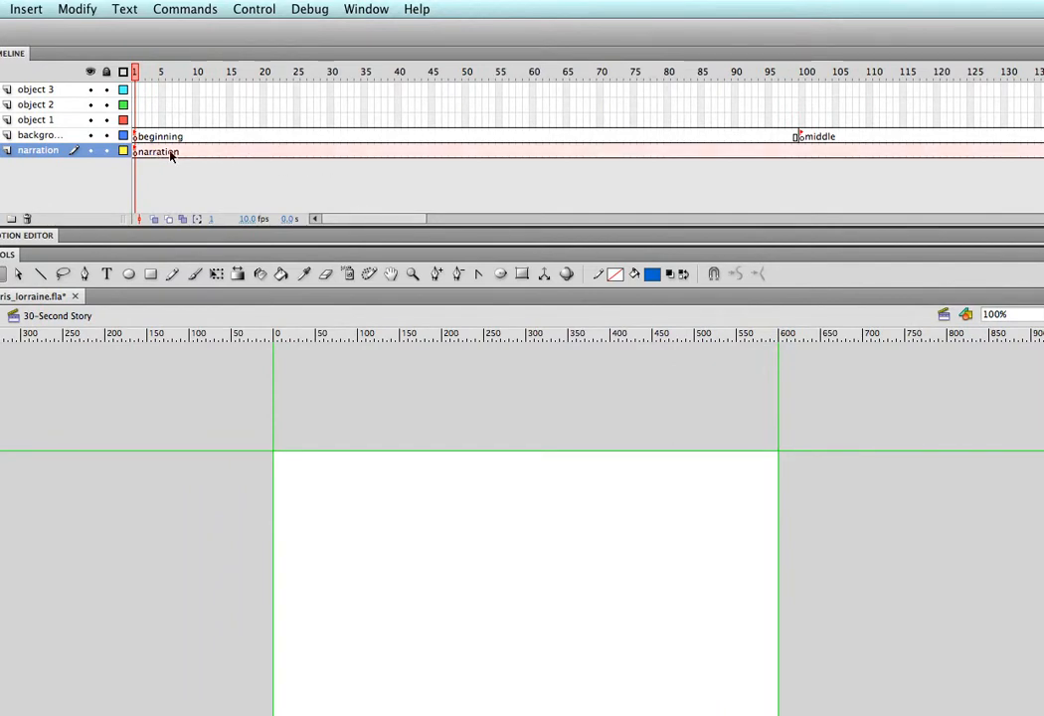
{"action": "left_click", "coordinate": [227, 151]}
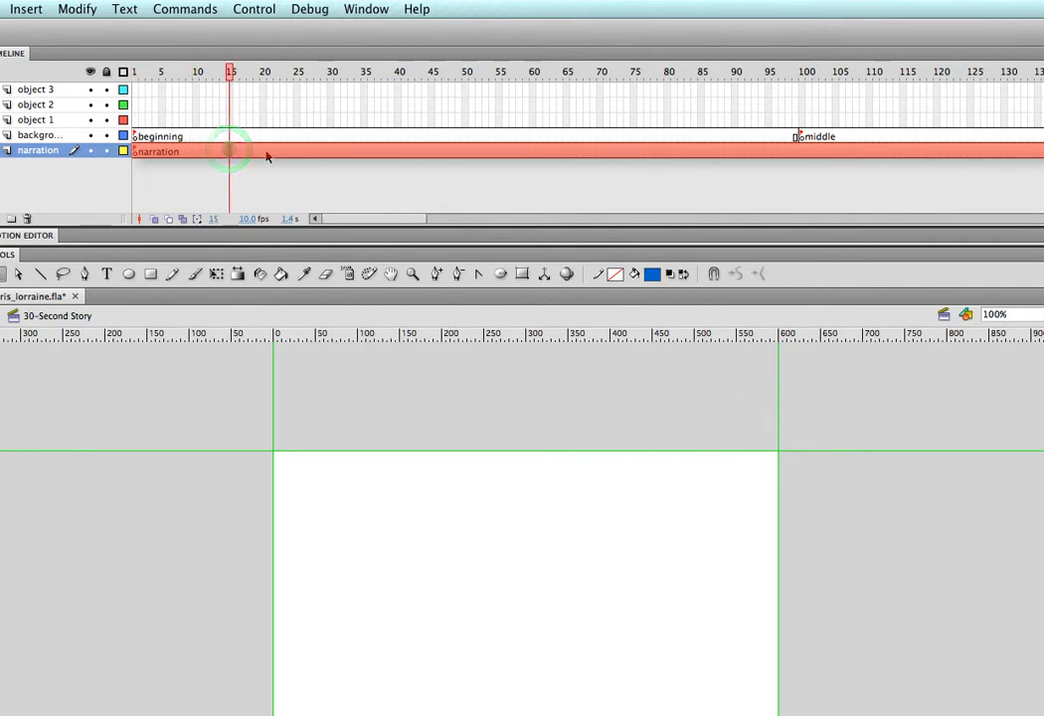
{"action": "left_click", "coordinate": [264, 153]}
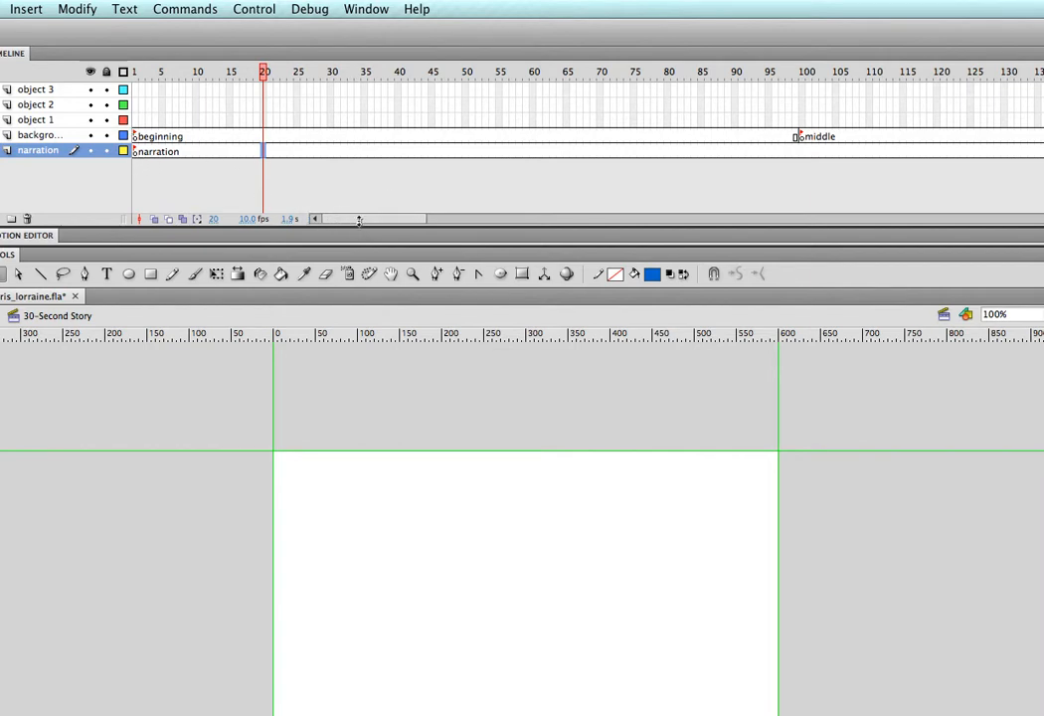
{"action": "left_click_drag", "start_coordinate": [353, 221], "coordinate": [510, 218]}
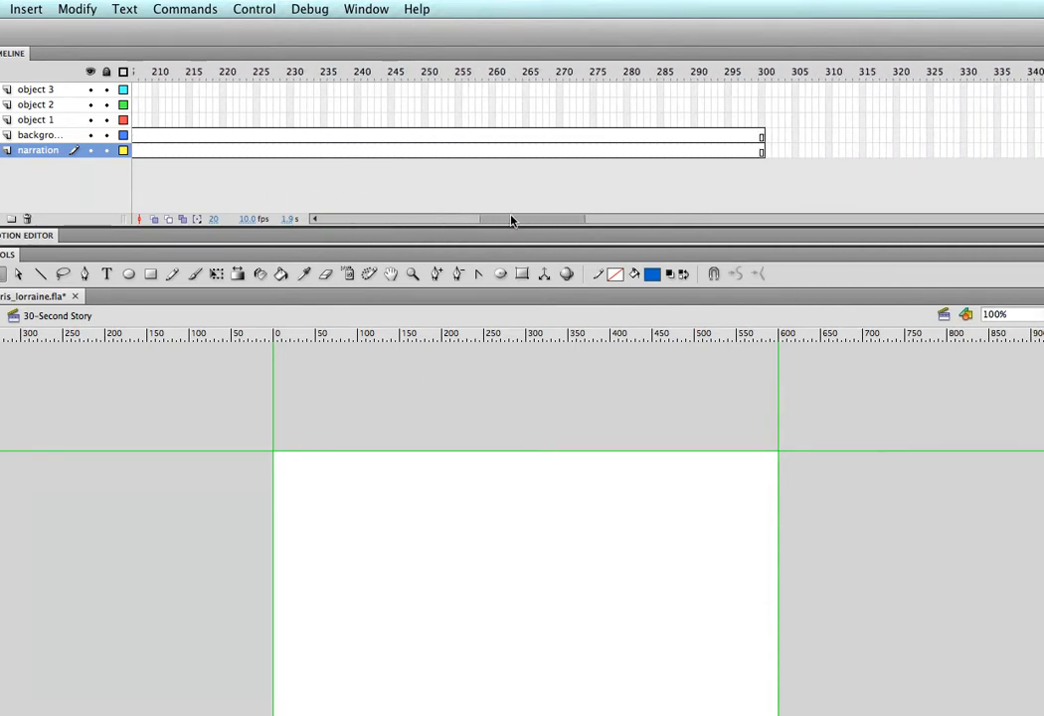
{"action": "left_click", "coordinate": [741, 153]}
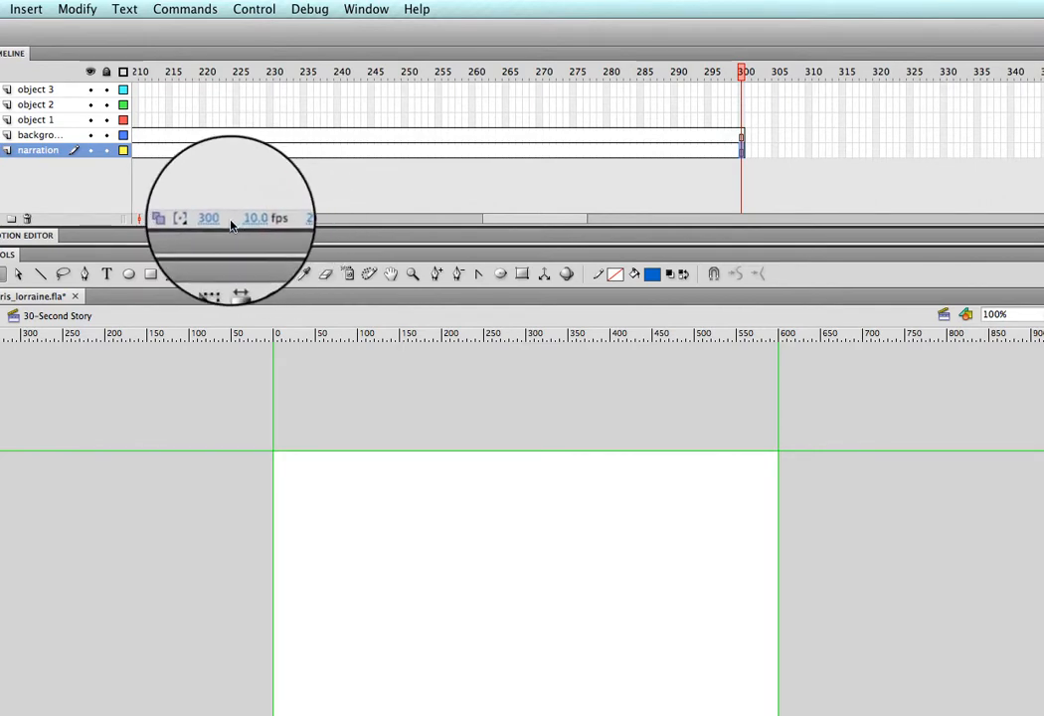
{"action": "left_click_drag", "start_coordinate": [568, 222], "coordinate": [559, 221]}
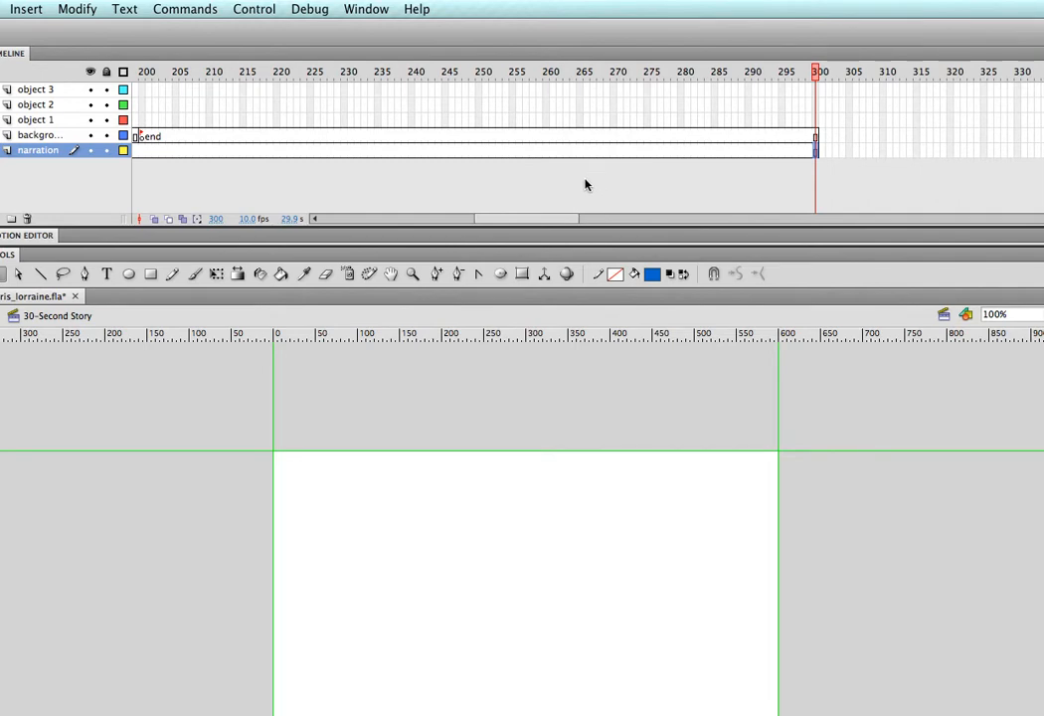
{"action": "left_click_drag", "start_coordinate": [545, 219], "coordinate": [442, 214]}
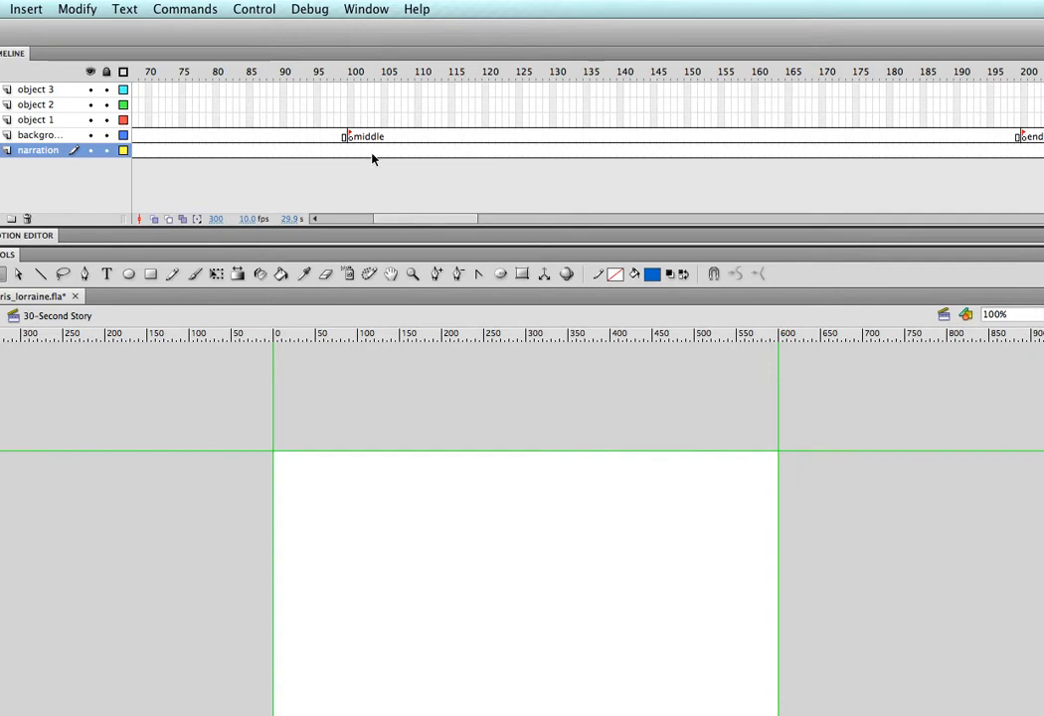
{"action": "left_click_drag", "start_coordinate": [415, 224], "coordinate": [354, 221]}
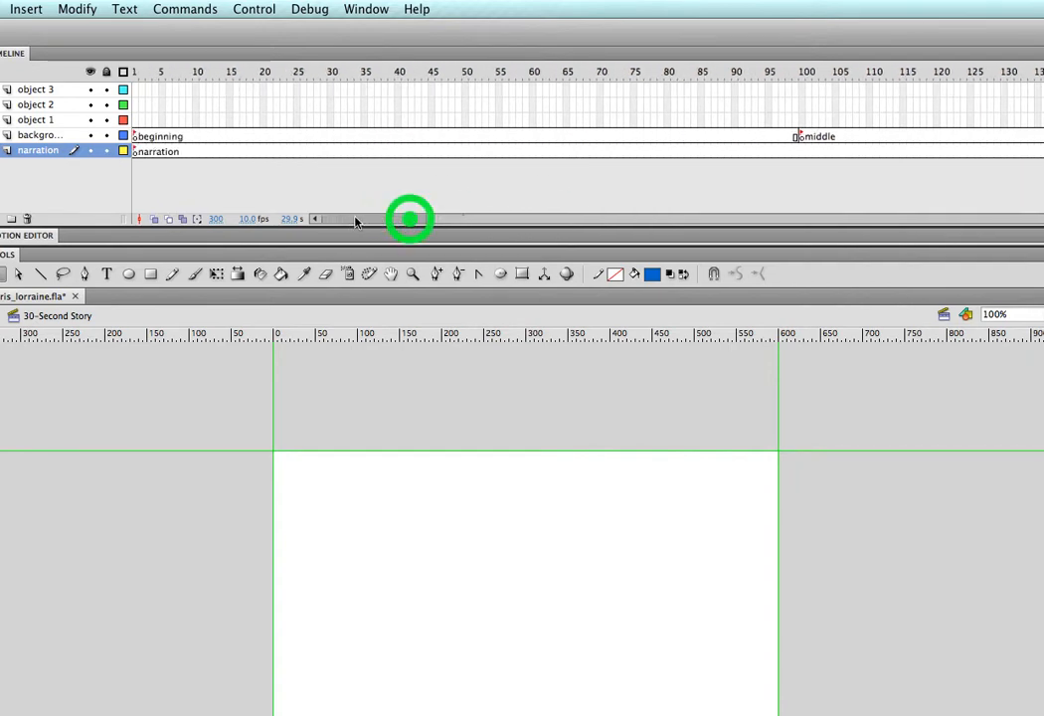
{"action": "left_click", "coordinate": [268, 151]}
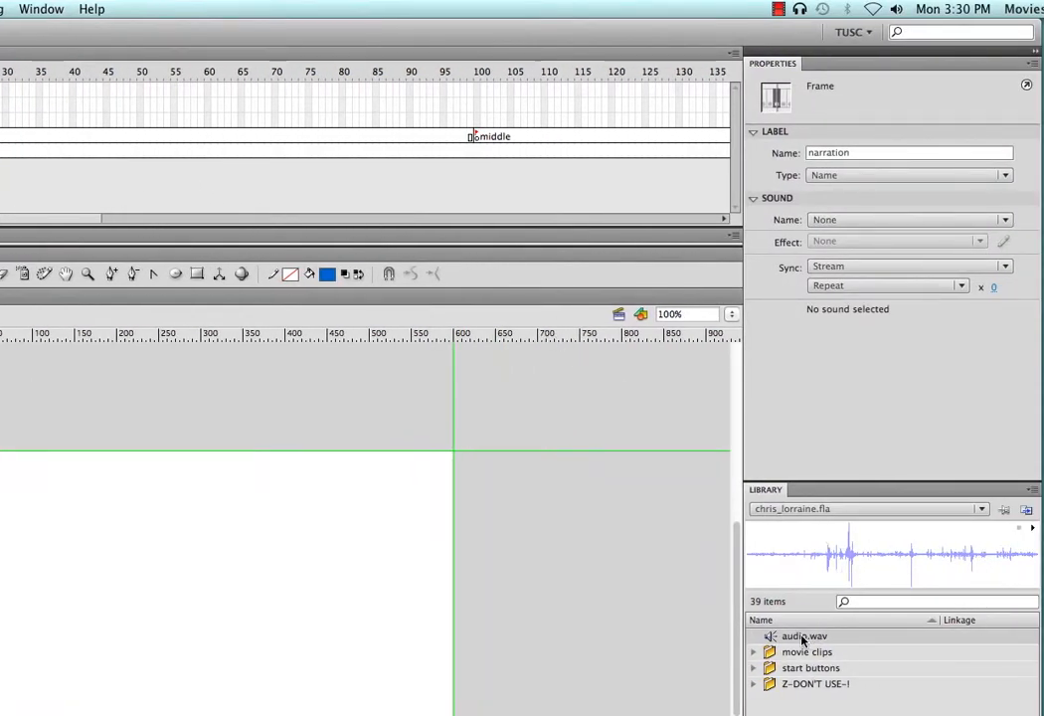
Drag audio.wav onto the stage on the narration layer and scrub the timeline along its waveform
{"action": "left_click_drag", "start_coordinate": [801, 636], "coordinate": [195, 639]}
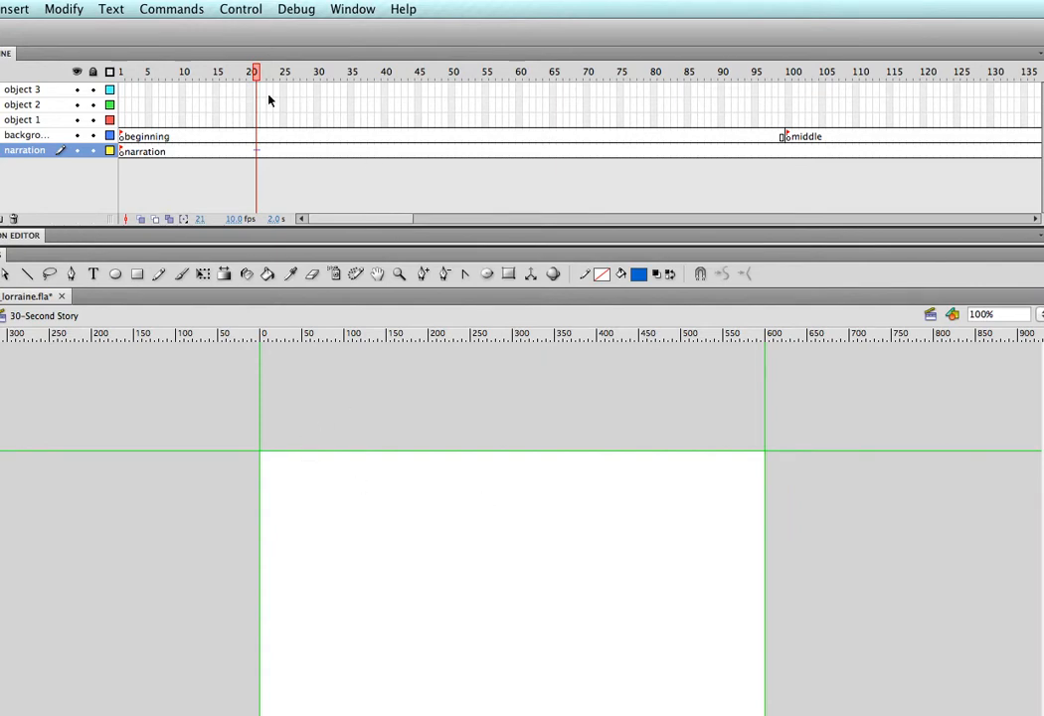
{"action": "mouse_move", "coordinate": [253, 72]}
{"action": "left_mouse_down"}
{"action": "mouse_move", "coordinate": [224, 80]}
{"action": "mouse_move", "coordinate": [263, 76]}
{"action": "left_mouse_up"}
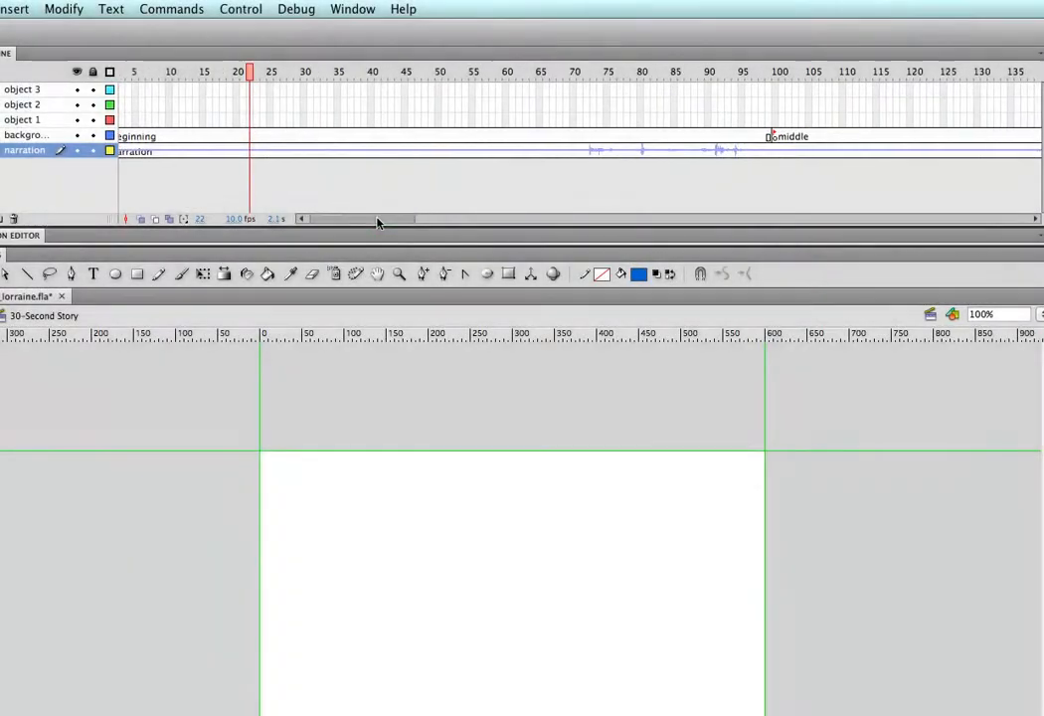
{"action": "left_click_drag", "start_coordinate": [378, 222], "coordinate": [517, 217]}
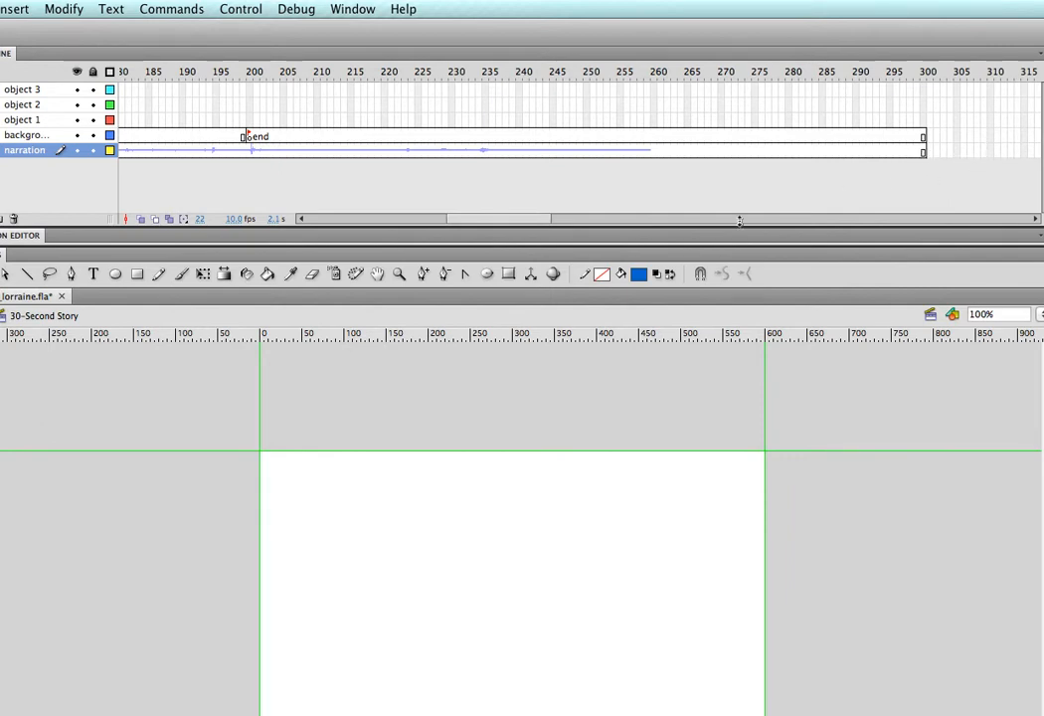
{"action": "left_click_drag", "start_coordinate": [512, 225], "coordinate": [363, 223]}
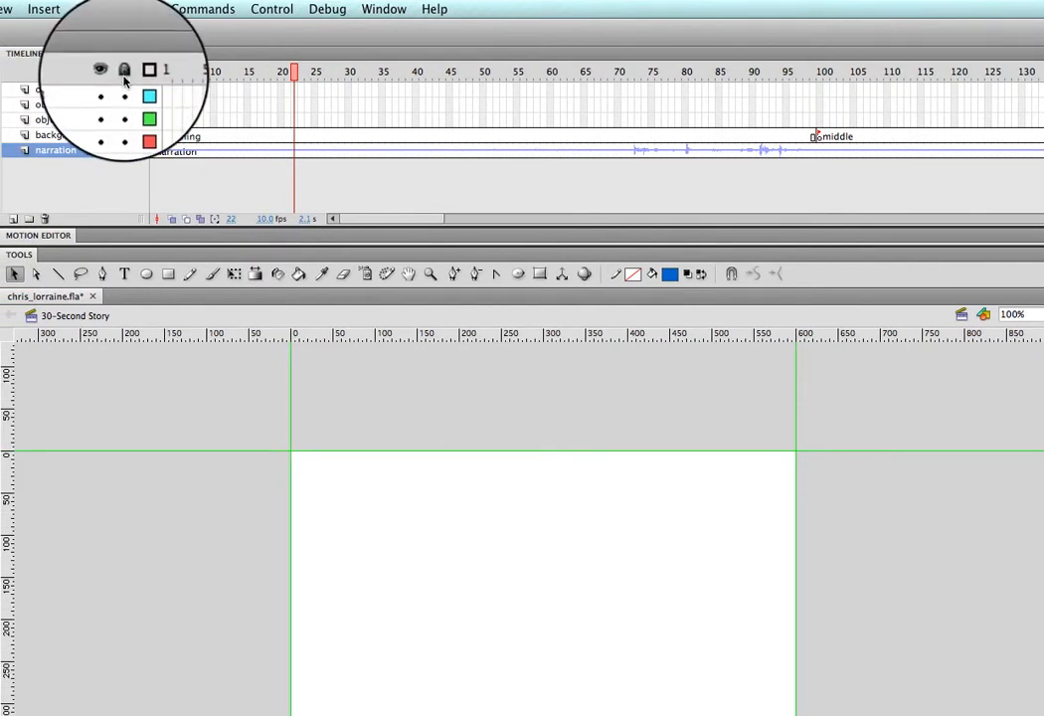
Lock the narration layer, then toggle its visibility and outline view off and back on
{"action": "left_click", "coordinate": [123, 150]}
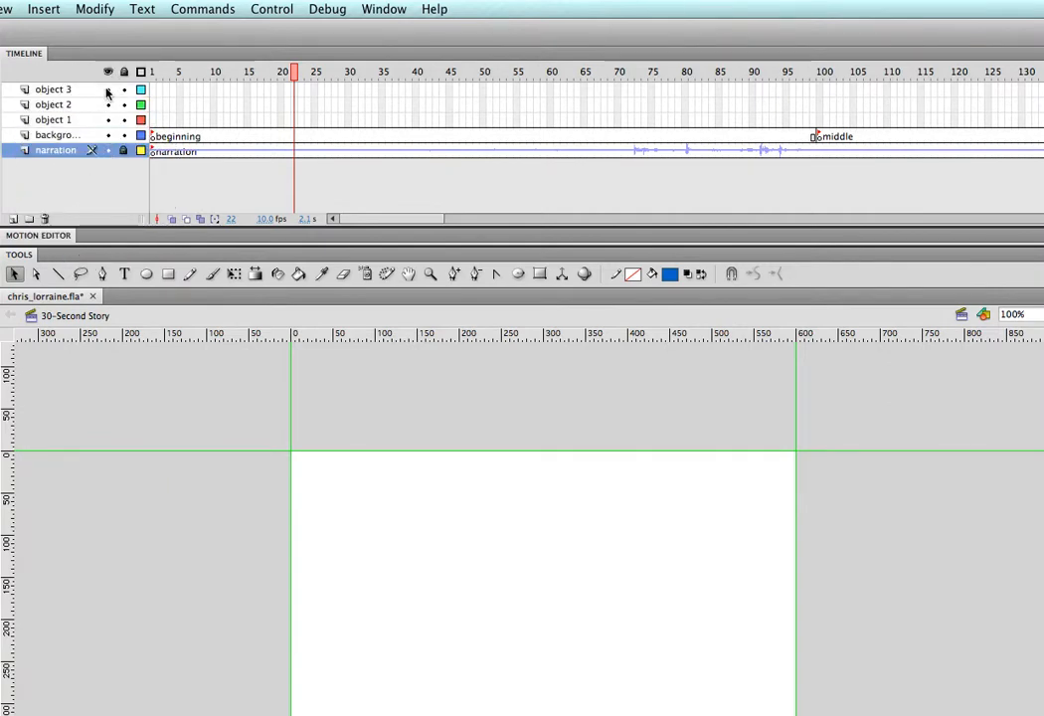
{"action": "left_click", "coordinate": [108, 150]}
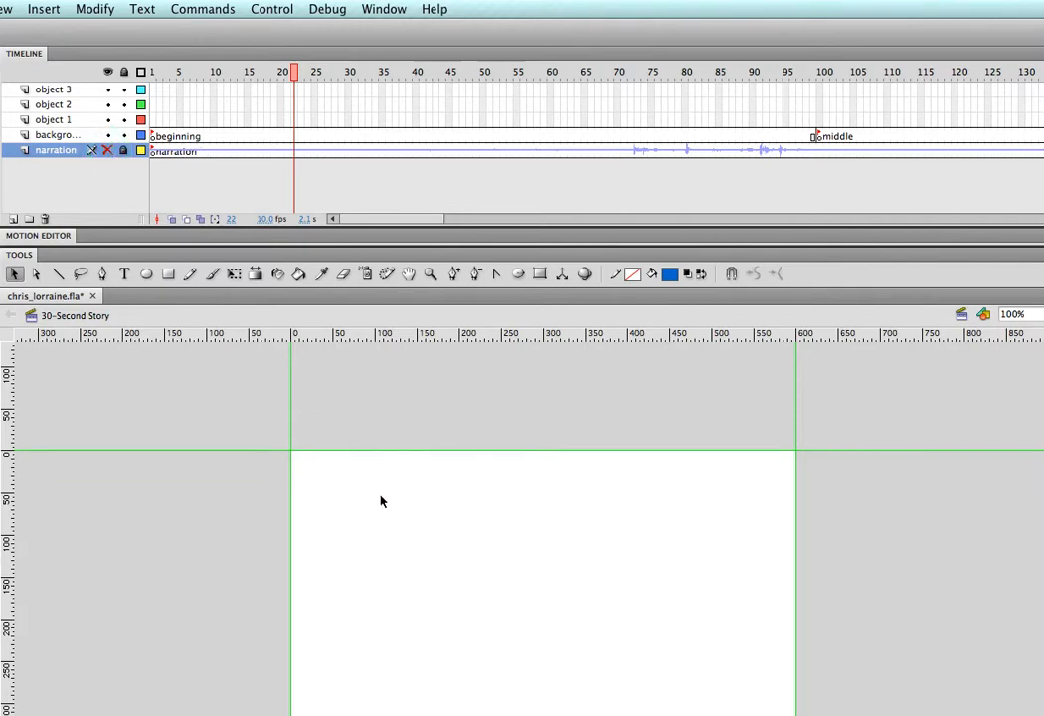
{"action": "left_click", "coordinate": [108, 151]}
{"action": "left_click", "coordinate": [140, 151]}
{"action": "left_click", "coordinate": [140, 151]}
Toggle outline display for all layers on and off, then open the File menu
{"action": "left_click", "coordinate": [141, 73]}
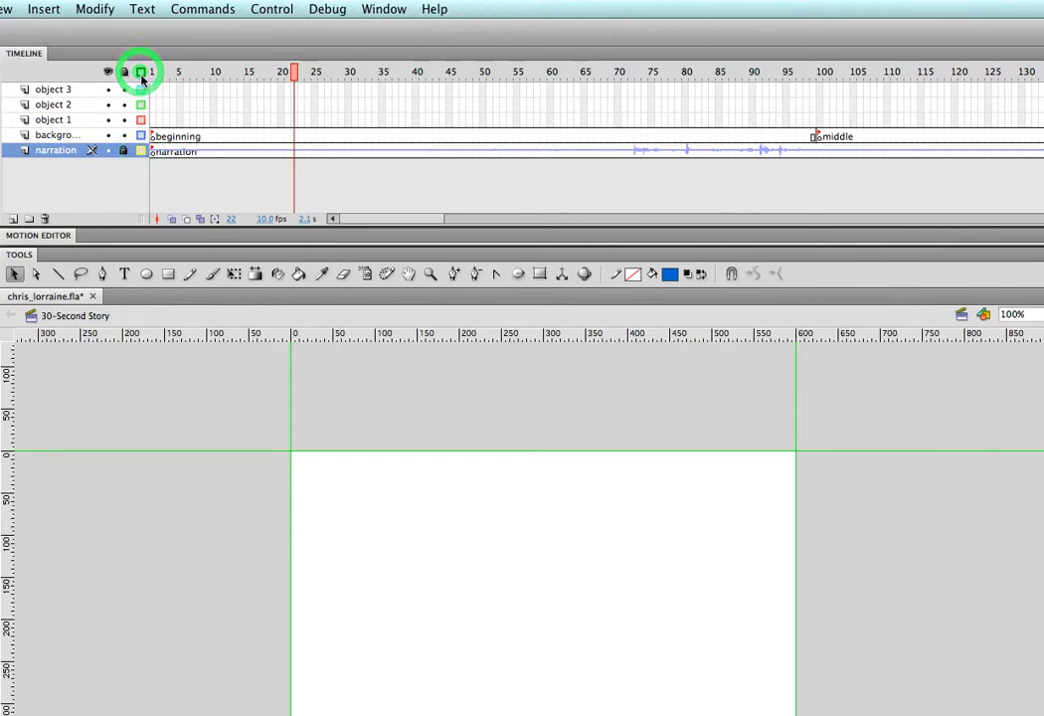
{"action": "left_click", "coordinate": [141, 74]}
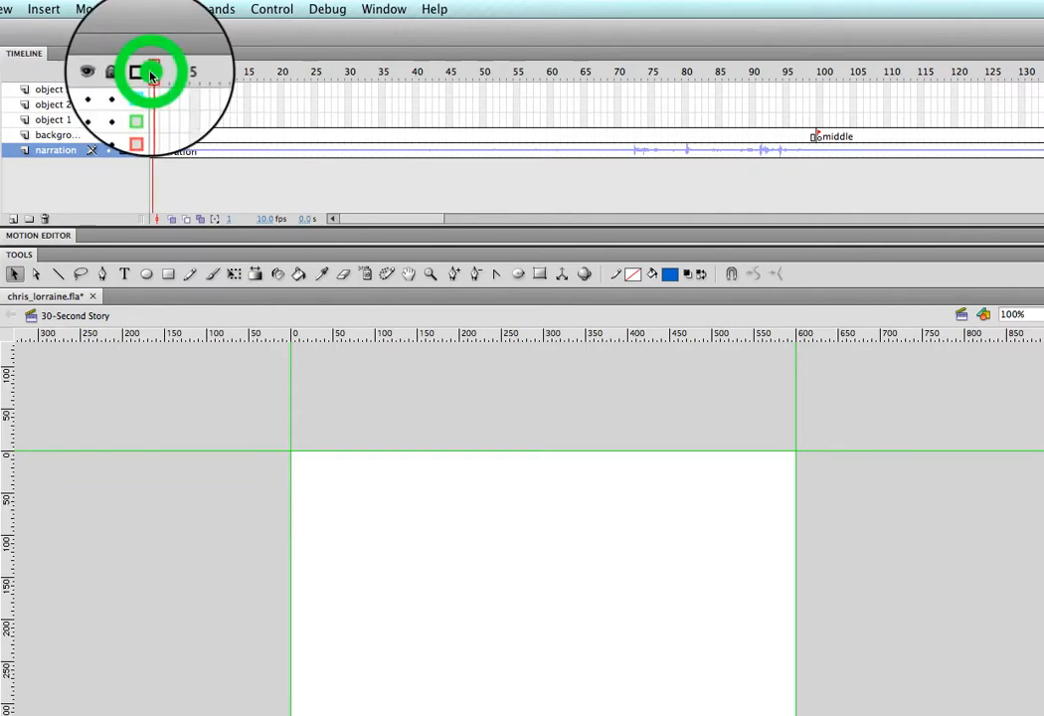
{"action": "left_click", "coordinate": [141, 73]}
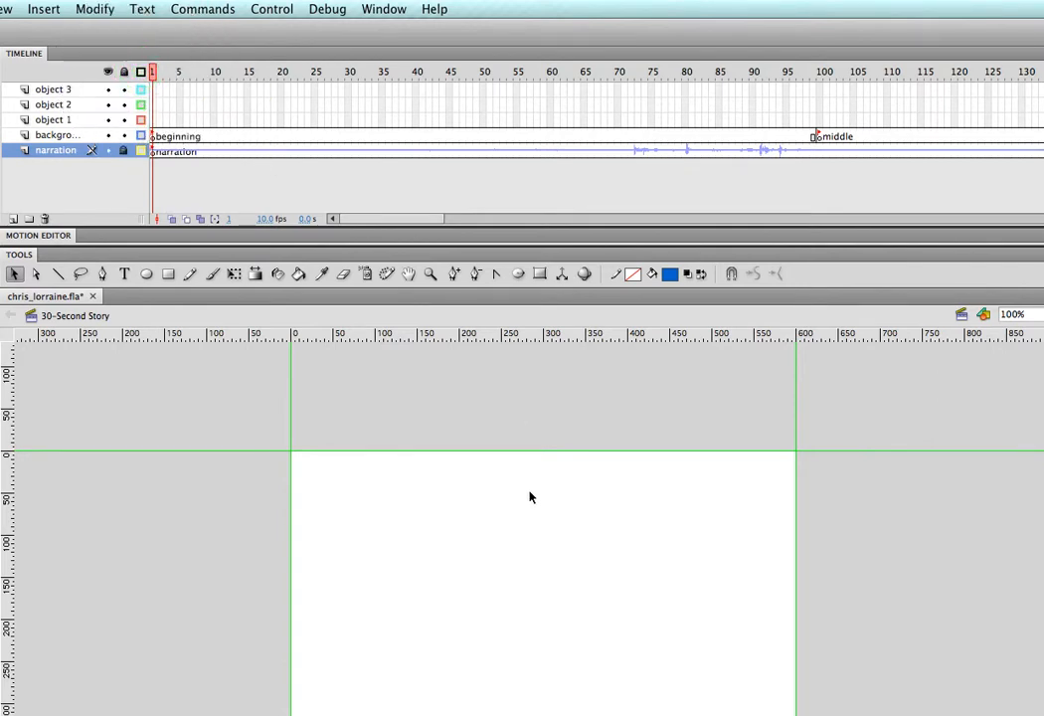
{"action": "left_click", "coordinate": [142, 73]}
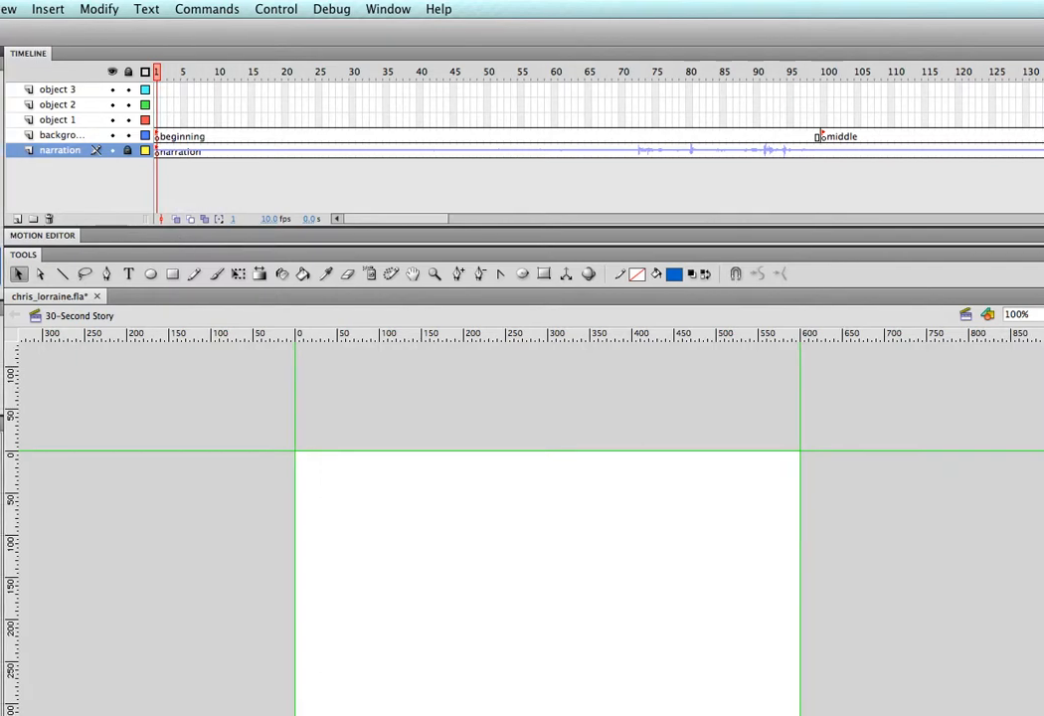
{"action": "left_click", "coordinate": [103, 9]}
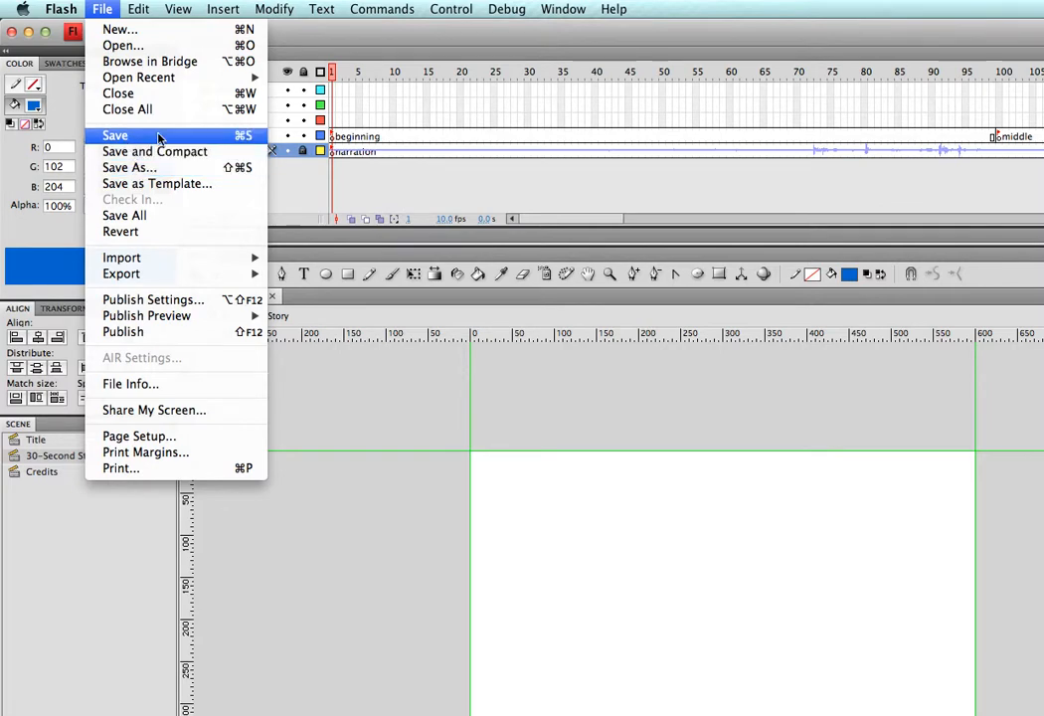
{"action": "left_click", "coordinate": [240, 139]}
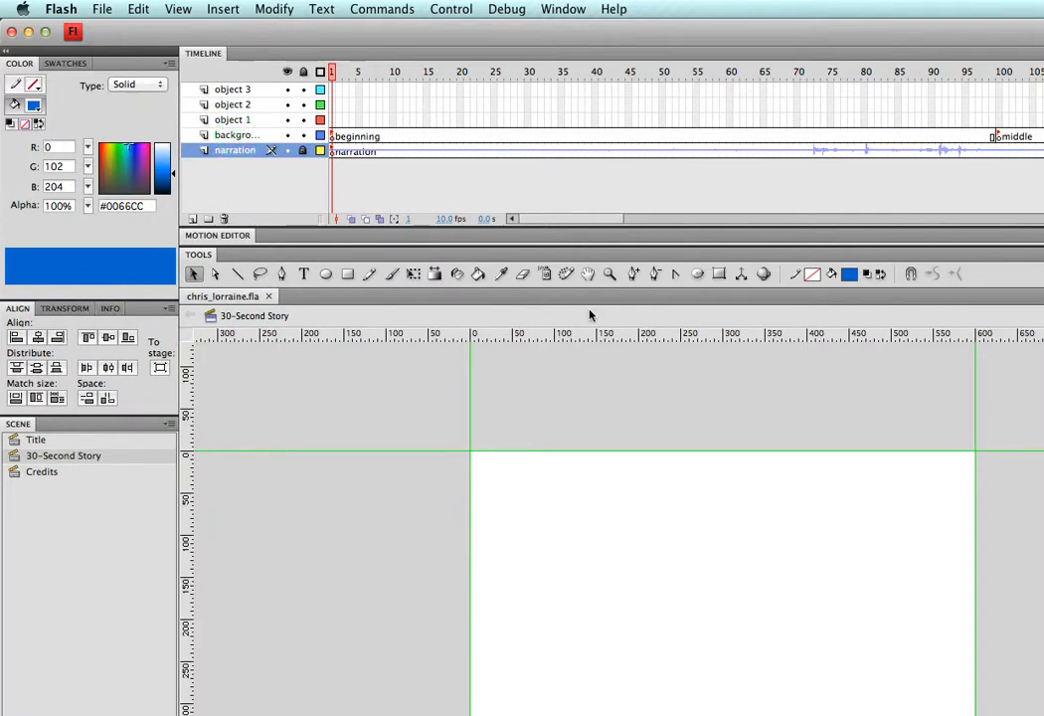
{"action": "key", "text": "super+s"}
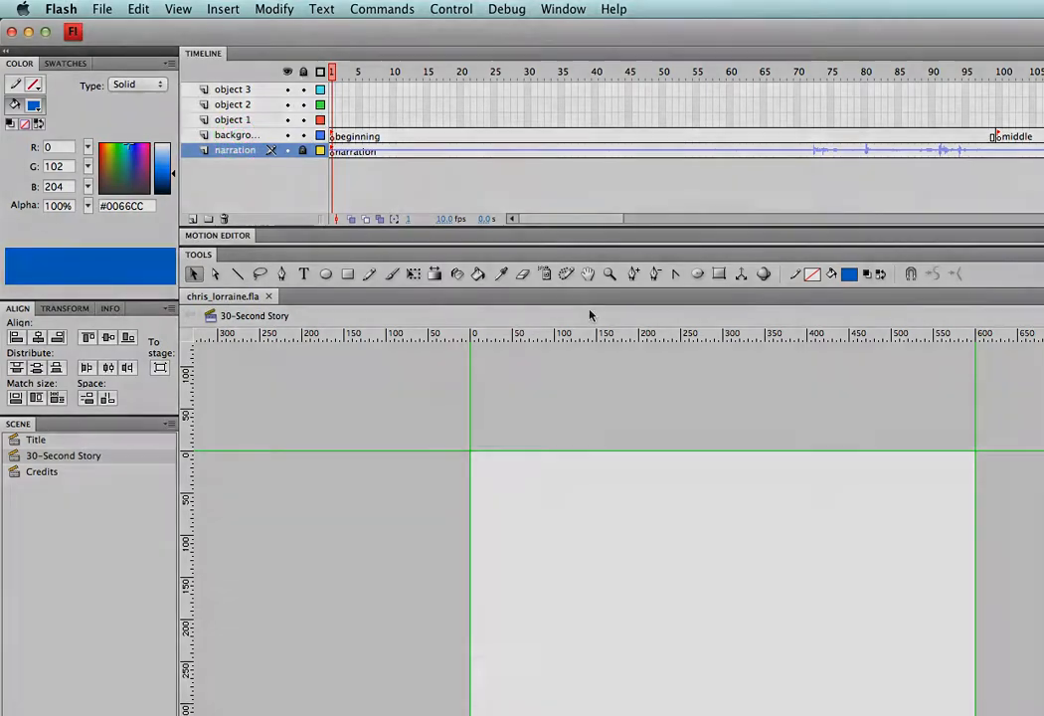